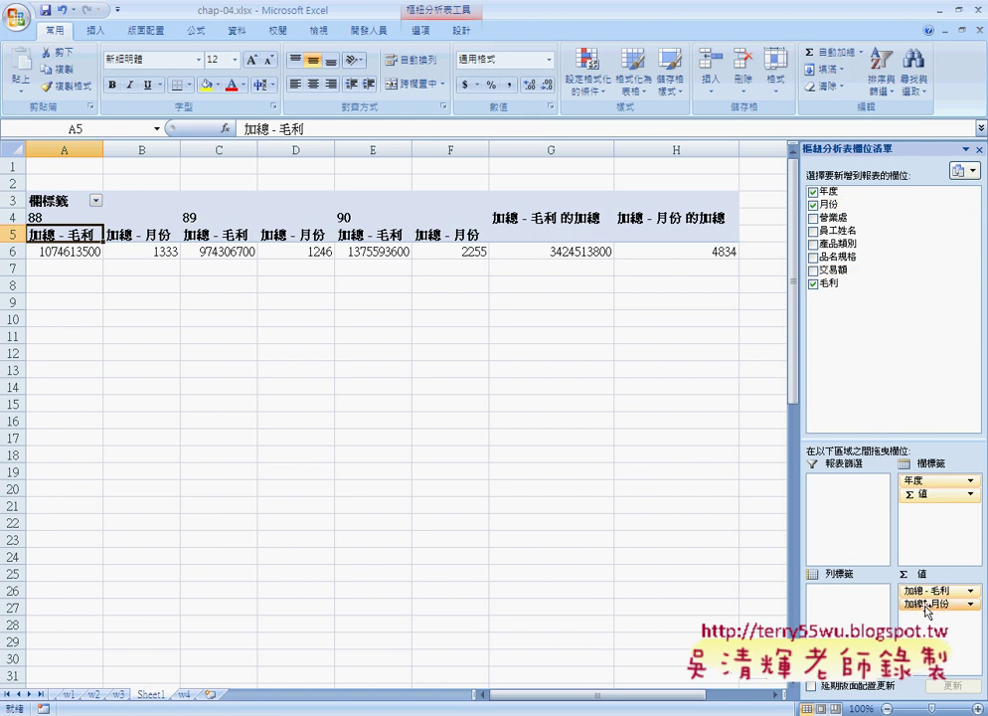
- Move the 加總 - 月份 field from Values to Row Labels so months 1–12 list under years 88–90
left_click_drag(926, 613, 829, 613)
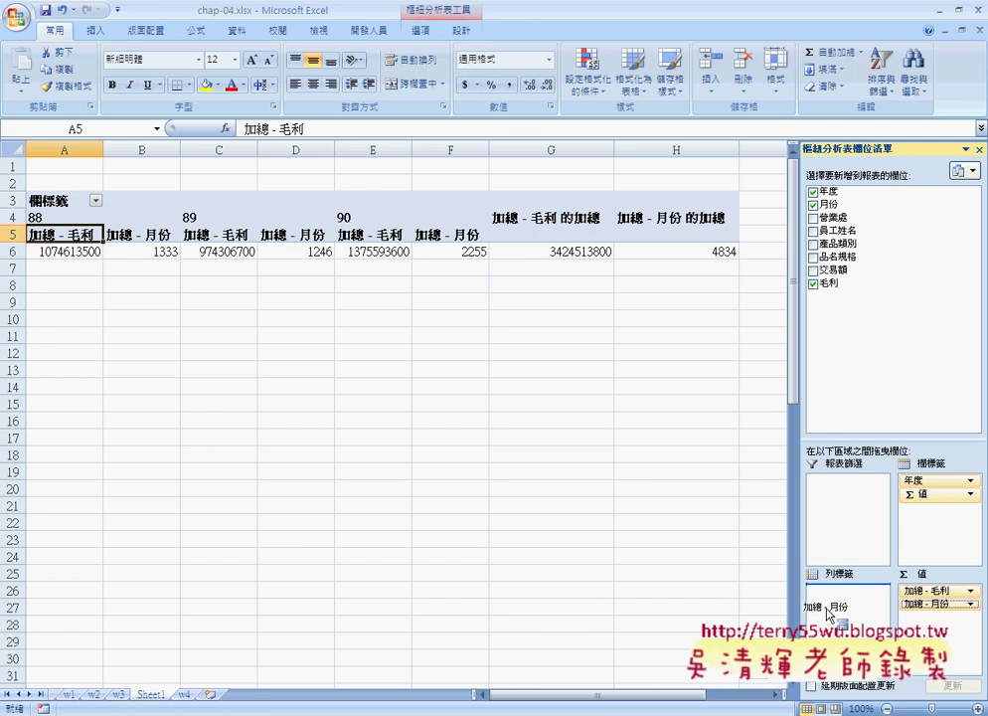
left_click_drag(827, 609, 827, 613)
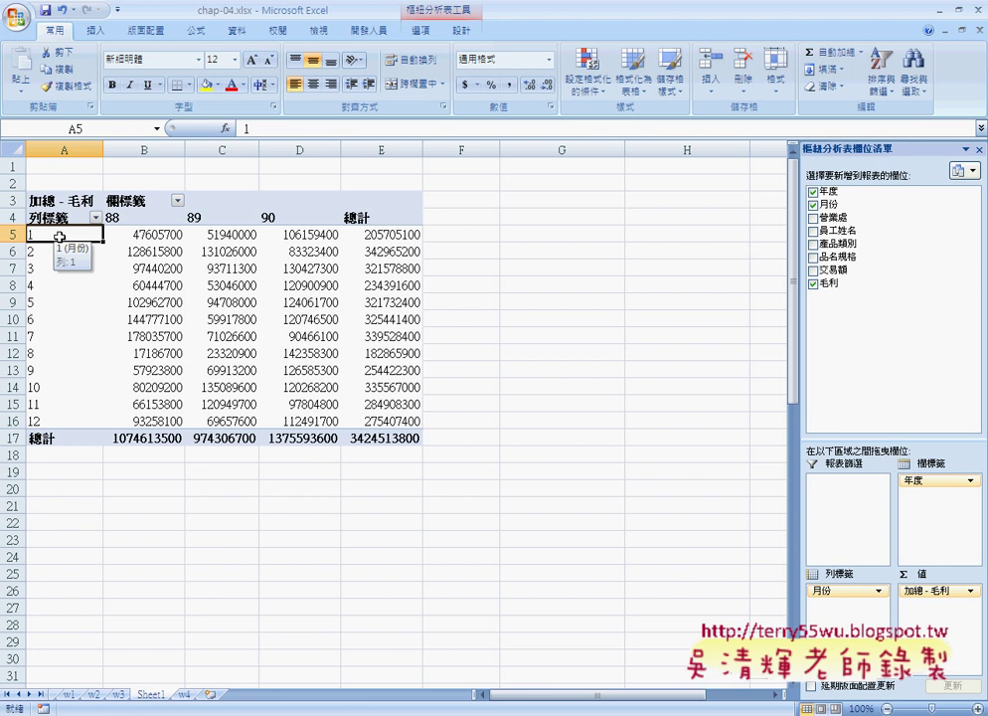
left_click(130, 233)
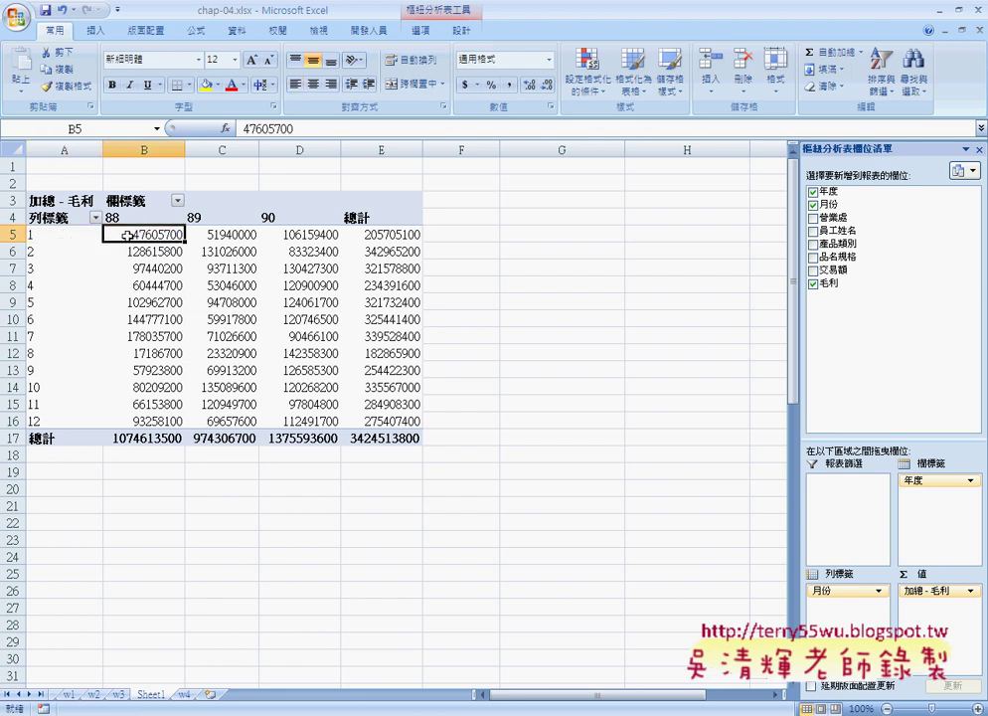
left_click(139, 268)
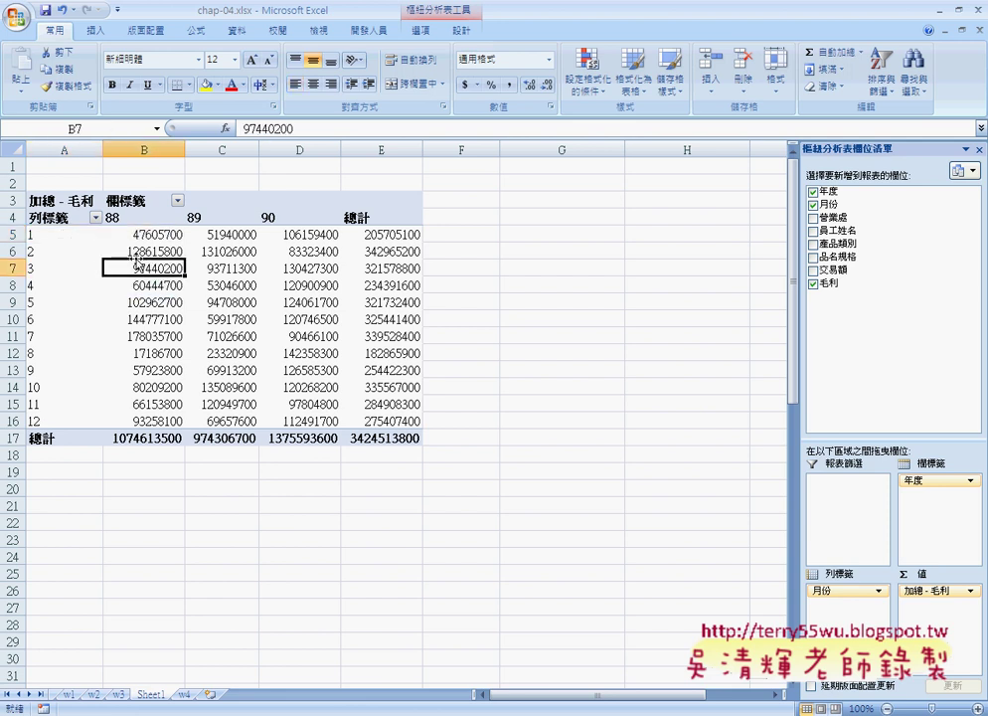
left_click(126, 252)
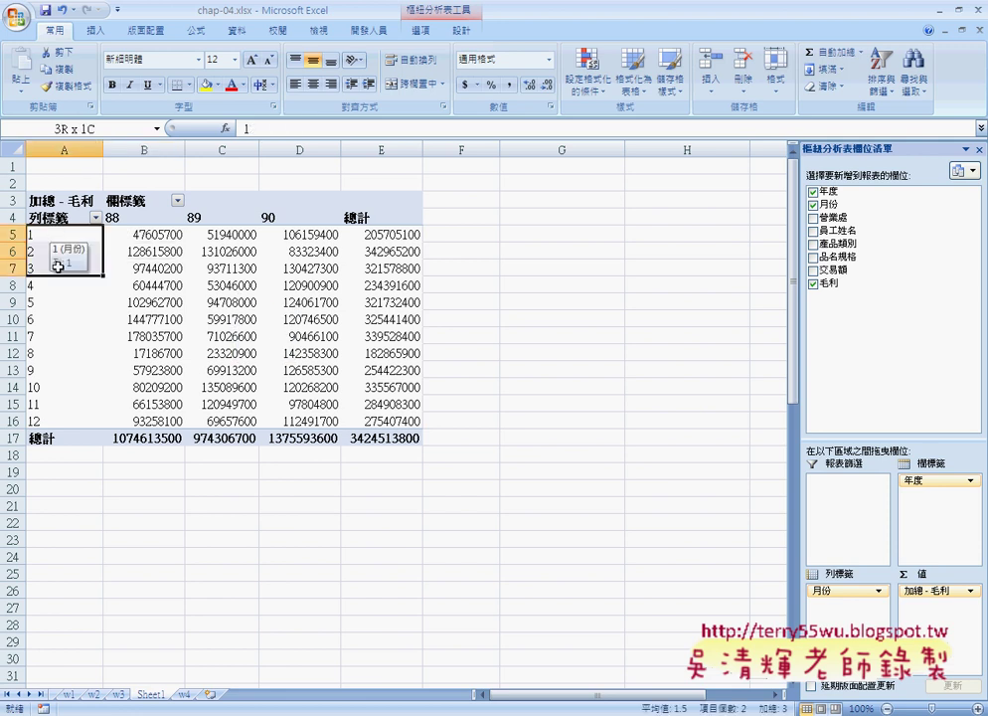
left_click_drag(57, 237, 48, 420)
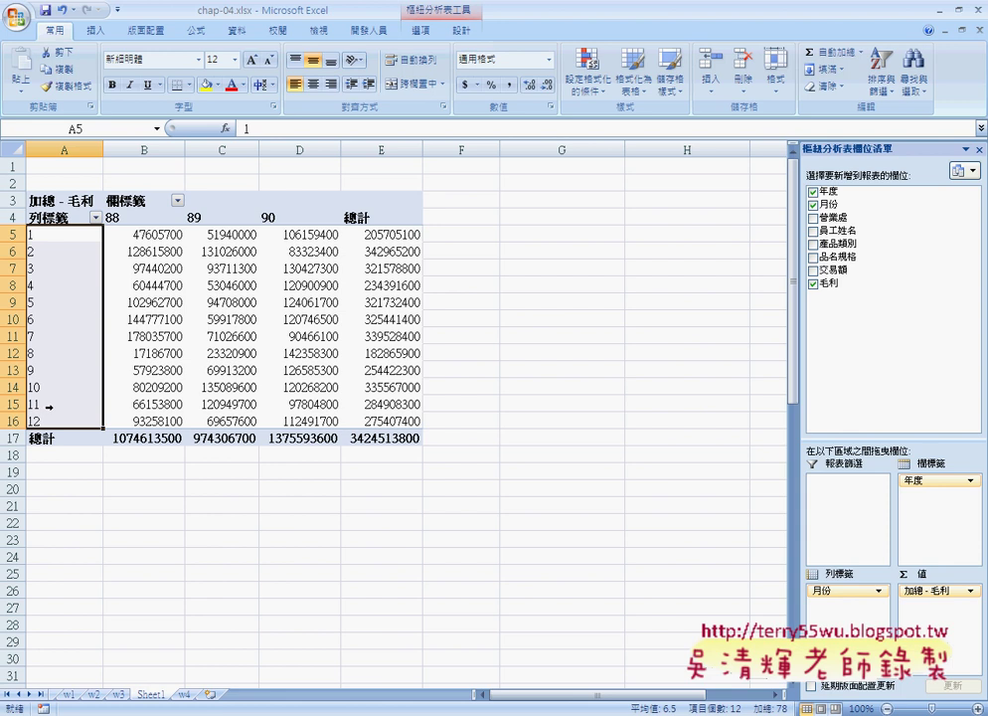
left_click(62, 245)
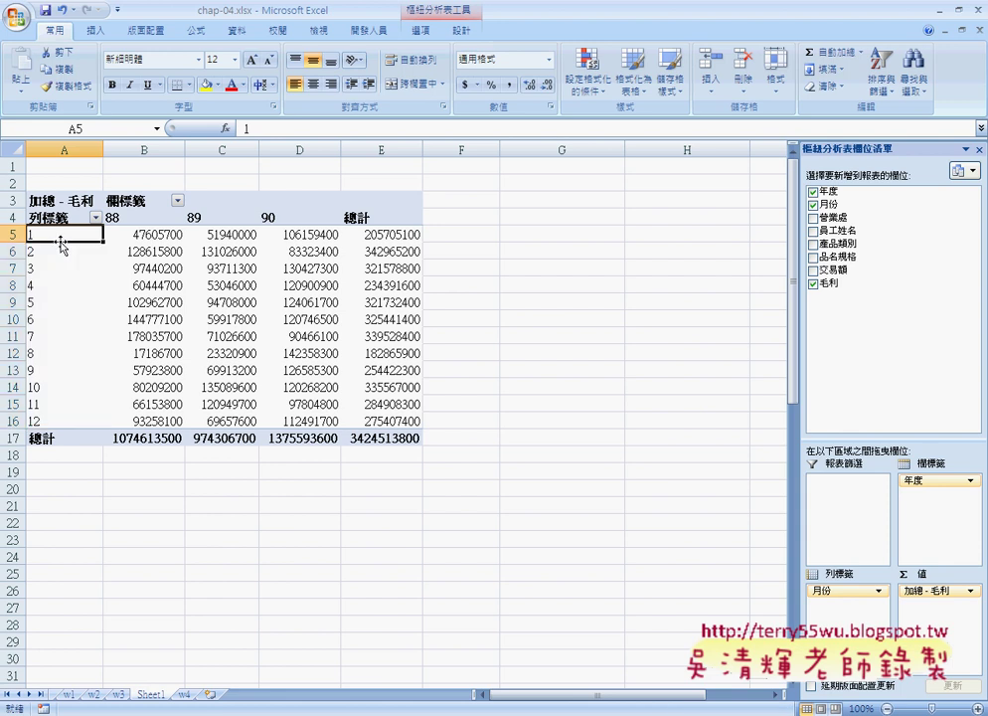
left_click_drag(62, 245, 59, 266)
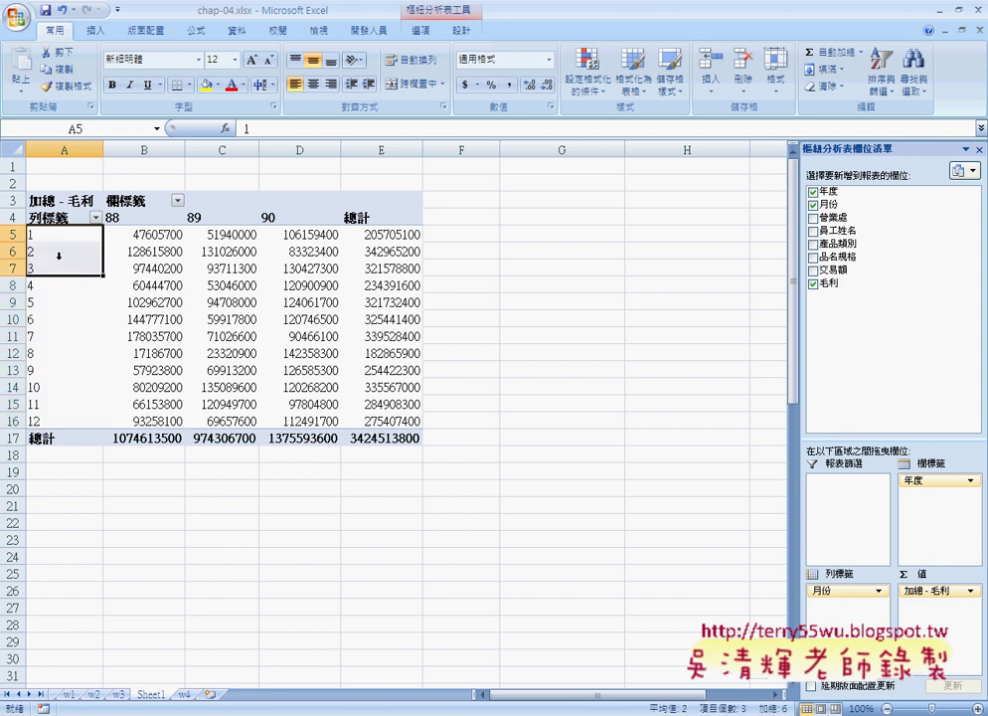
left_click(58, 255)
left_click(55, 237)
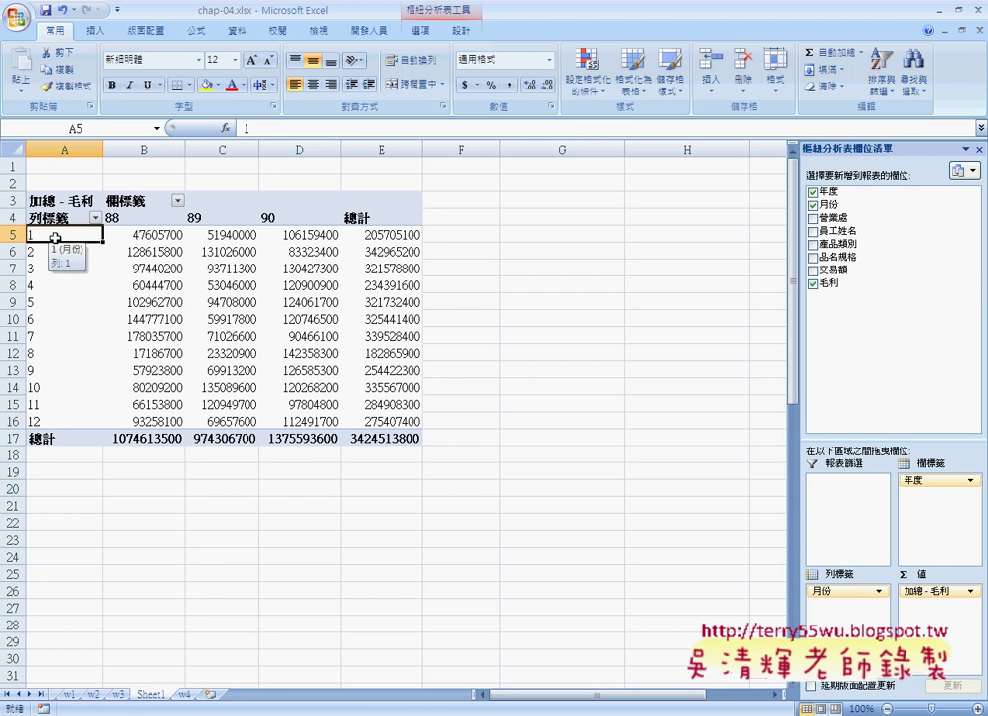
- Group the month rows with an interval of 3 into quarters 1-3, 4-6, 7-9 and 10-12
right_click(56, 238)
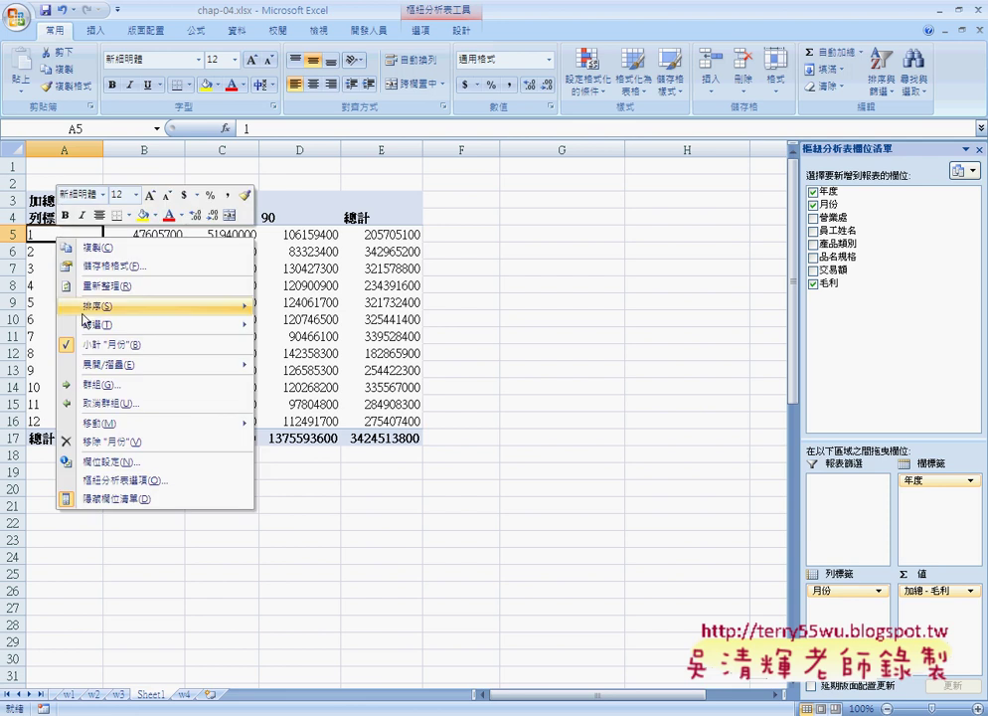
left_click(110, 391)
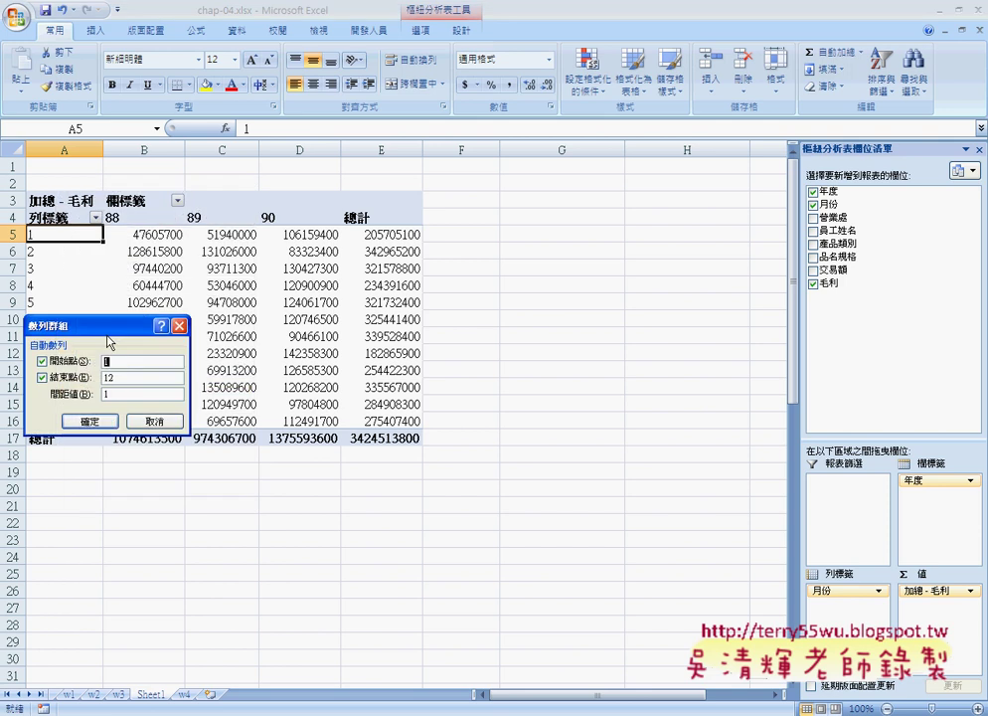
left_click_drag(125, 330, 241, 245)
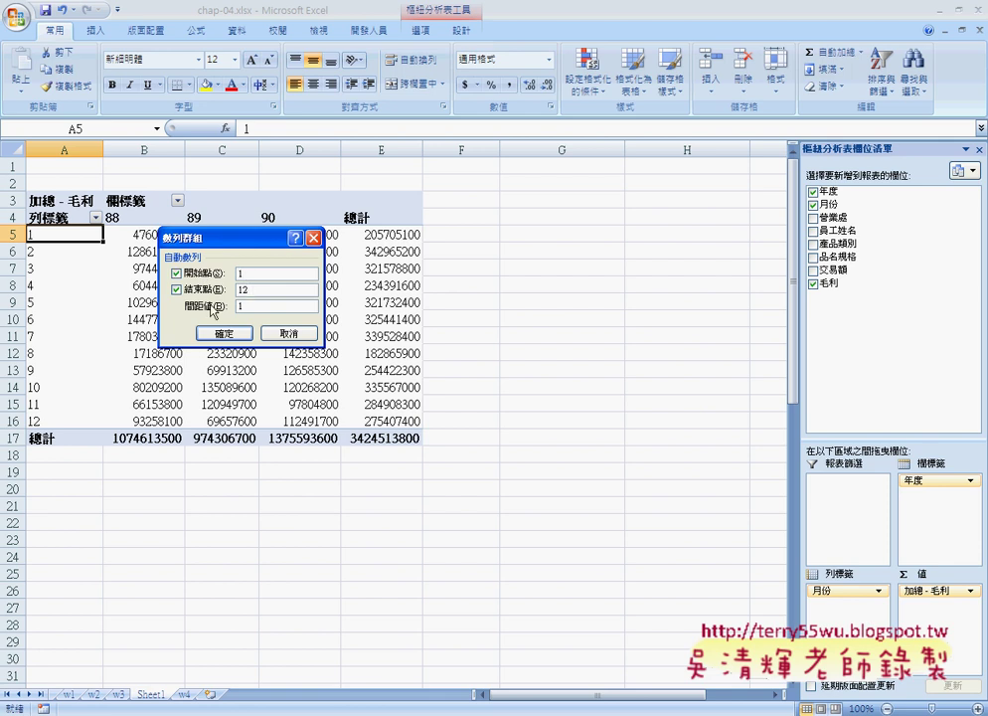
double_click(239, 307)
type("3")
left_click(224, 333)
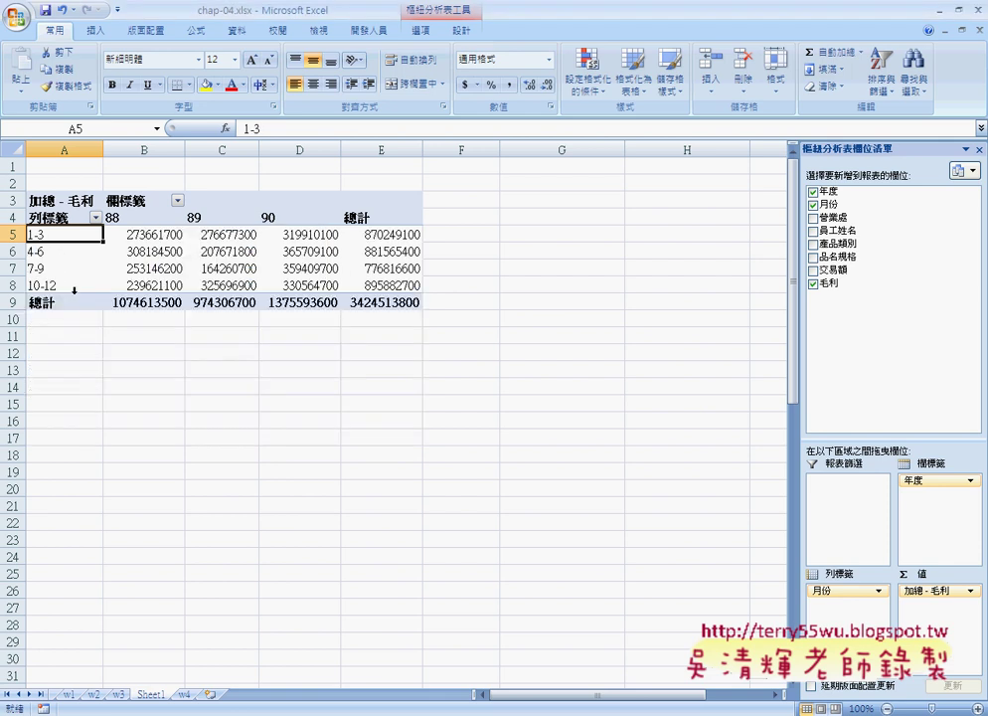
left_click(38, 252)
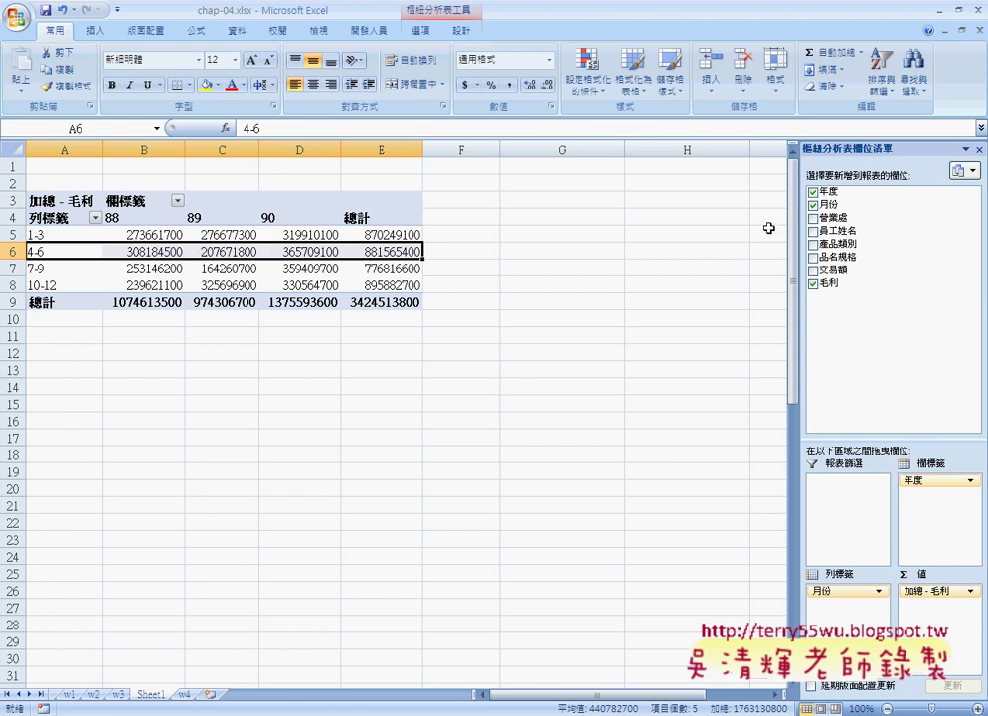
- Add the 營業處 region field to the rows under the quarters, briefly annotating the region and year fields
left_click(812, 218)
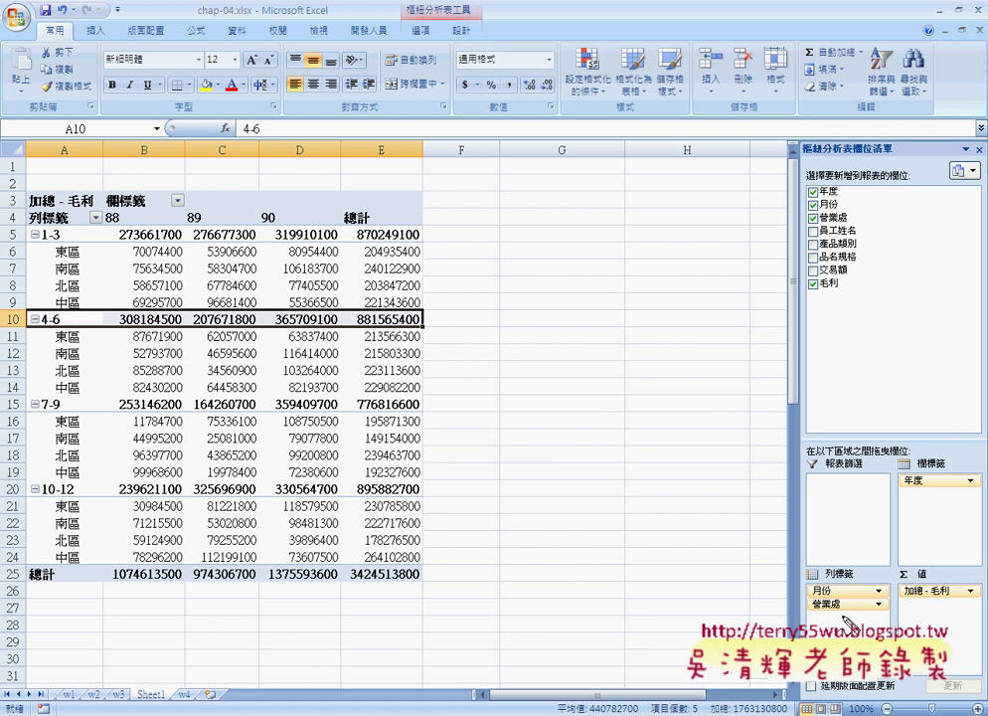
mouse_move(847, 604)
left_mouse_down()
mouse_move(843, 612)
mouse_move(913, 535)
left_mouse_up()
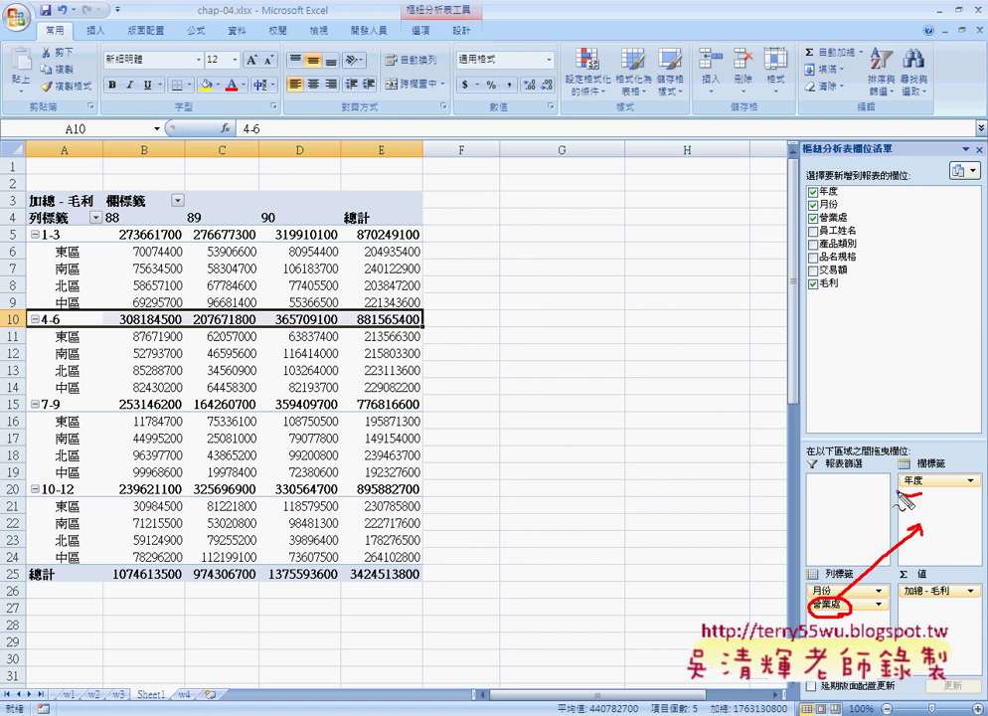
mouse_move(901, 477)
left_mouse_down()
mouse_move(903, 491)
mouse_move(845, 569)
mouse_move(862, 576)
left_mouse_up()
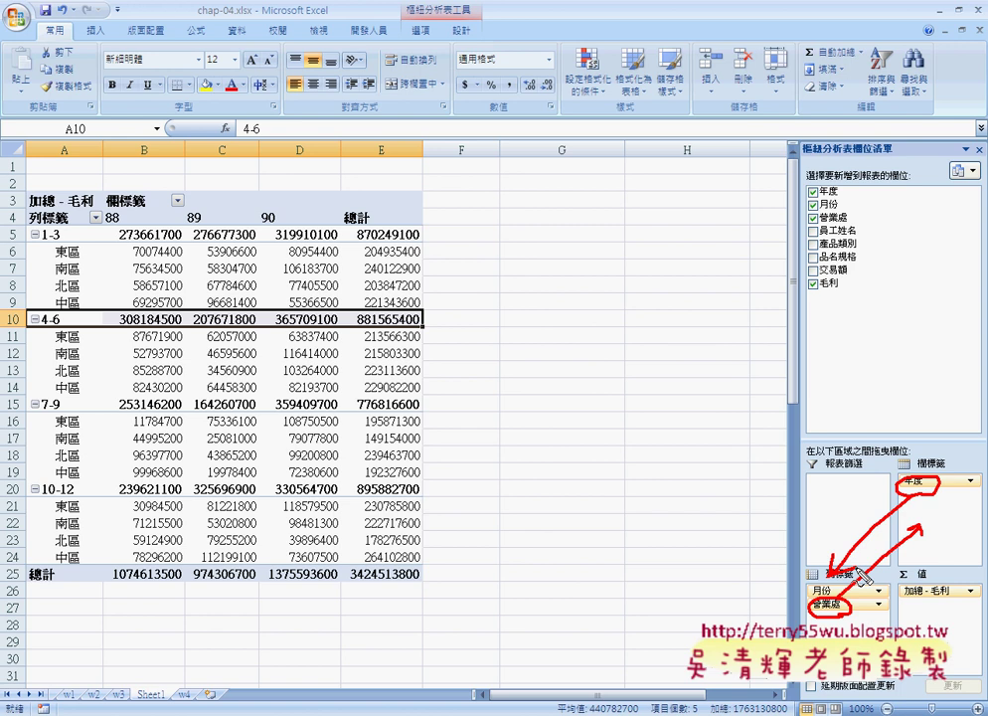
key("Escape")
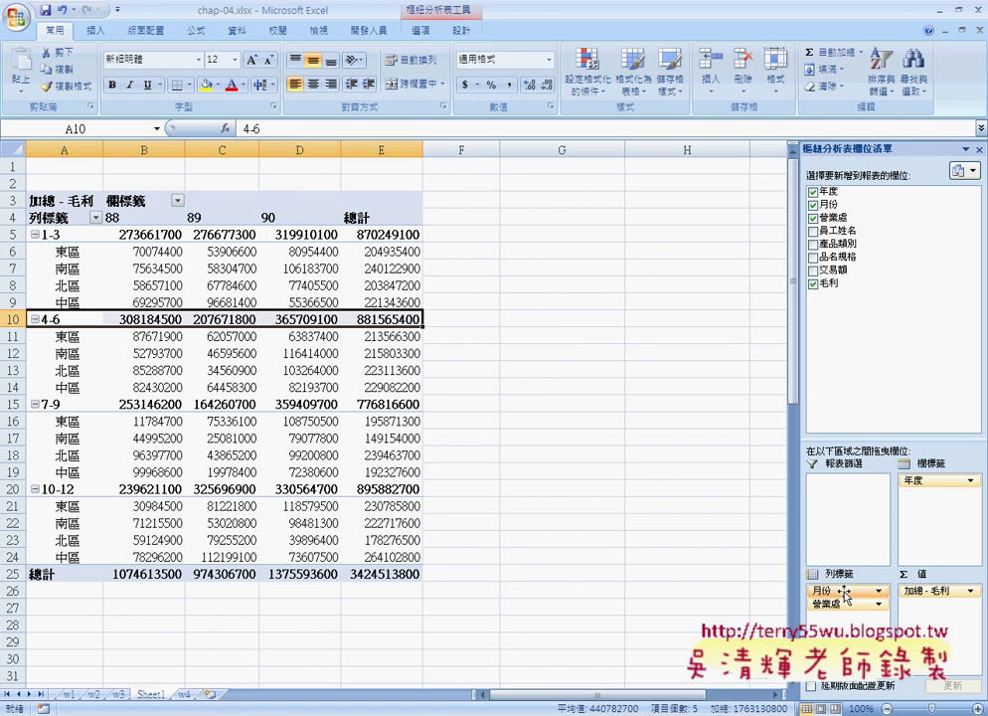
- Move 年度 into Row Labels above 月份 and 營業處 into Column Labels
left_click_drag(844, 593, 913, 484)
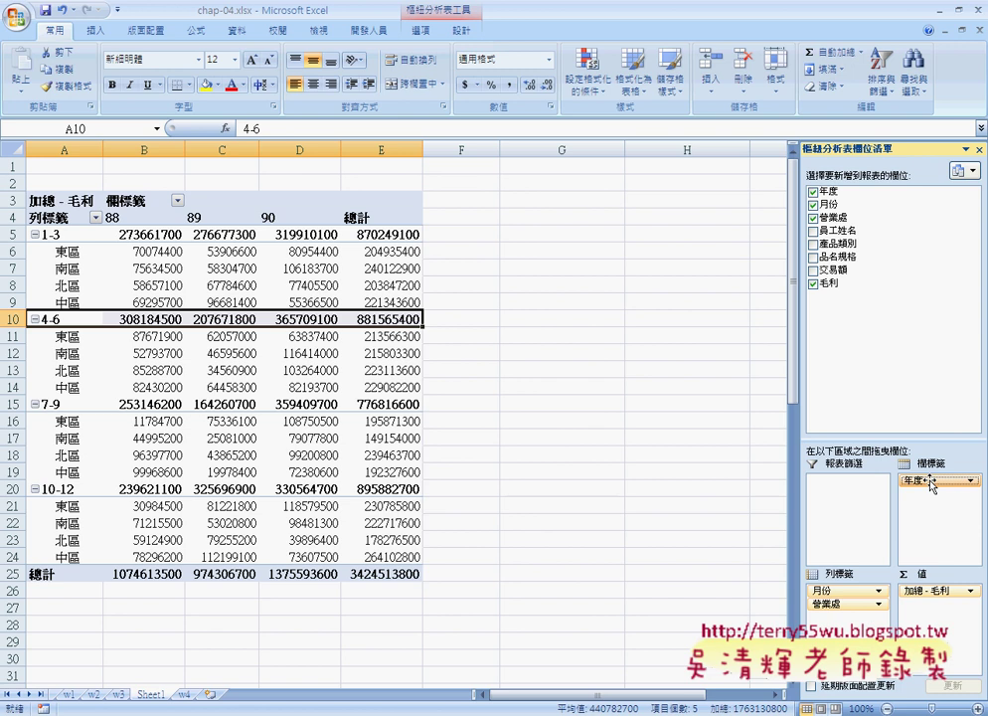
left_click_drag(932, 485, 844, 591)
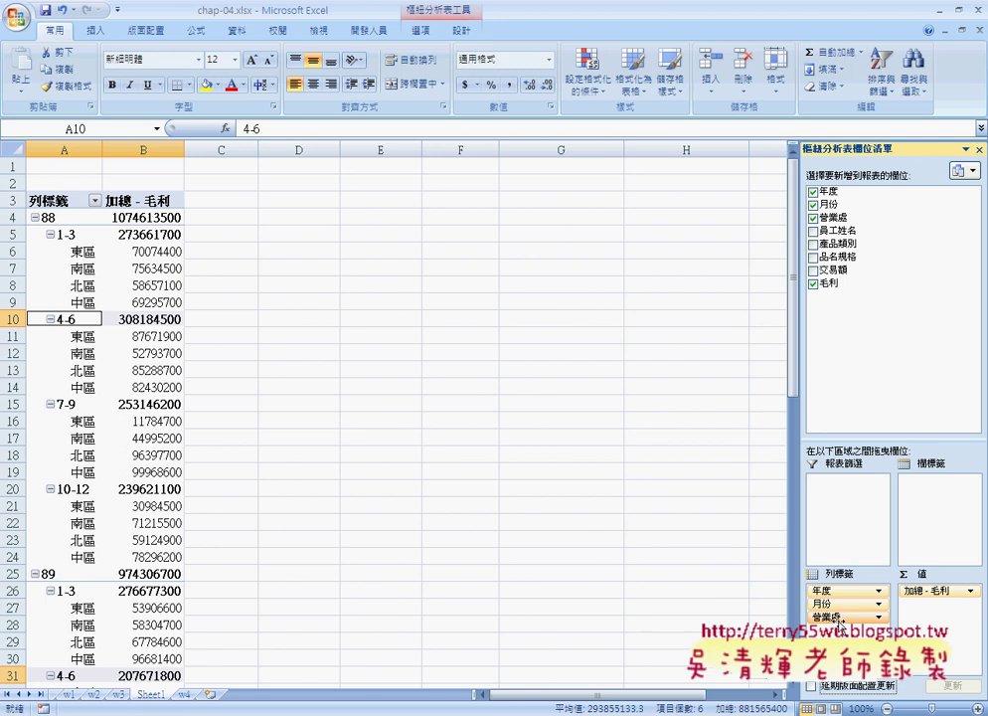
left_click_drag(840, 623, 931, 518)
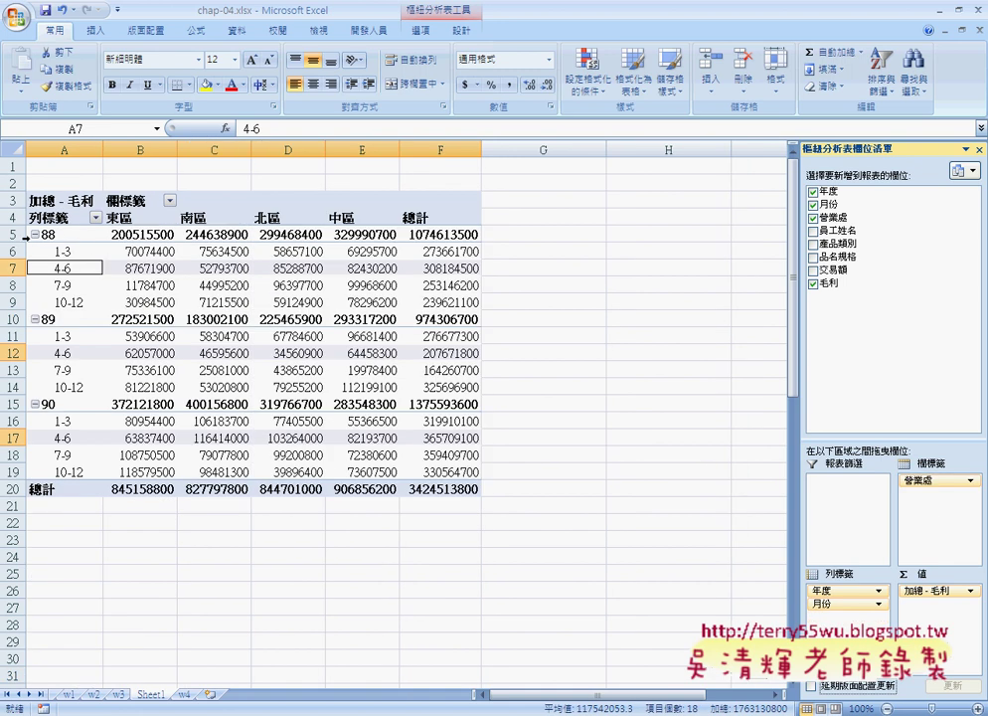
- Check the 東區 value for quarter 1-3, then untick 月份 to leave one row per year
left_click(64, 252)
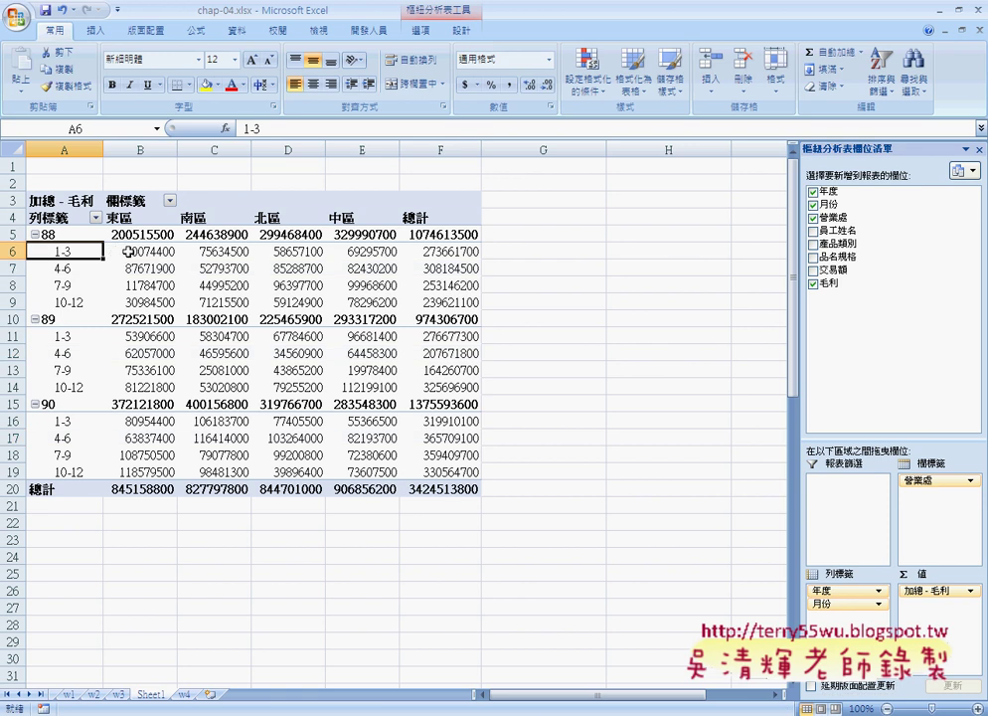
left_click(127, 251)
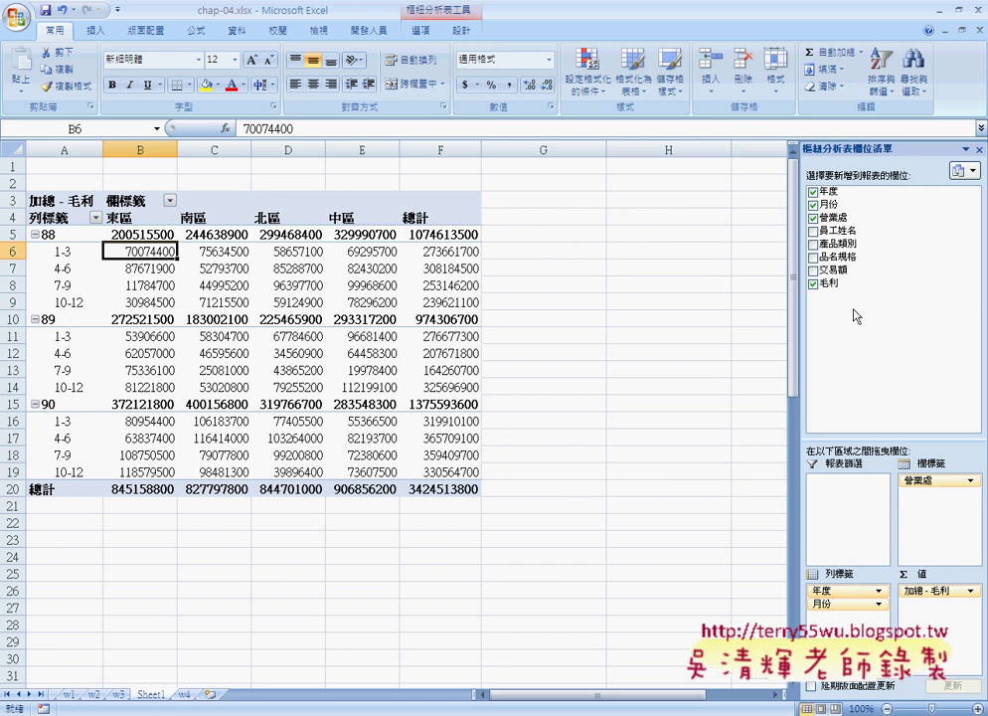
left_click(815, 205)
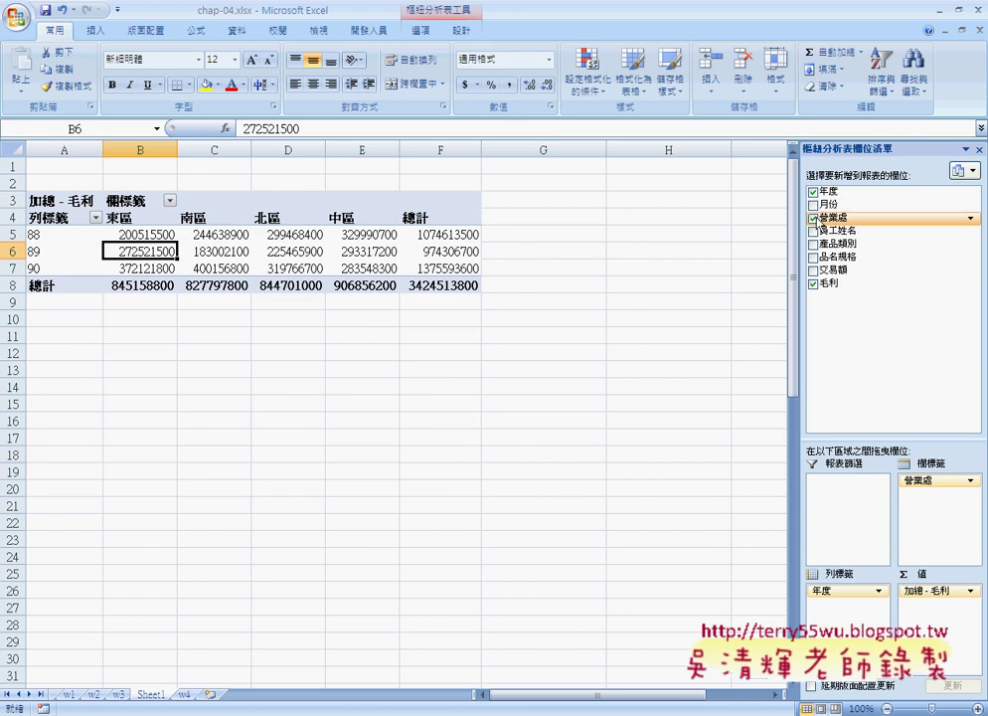